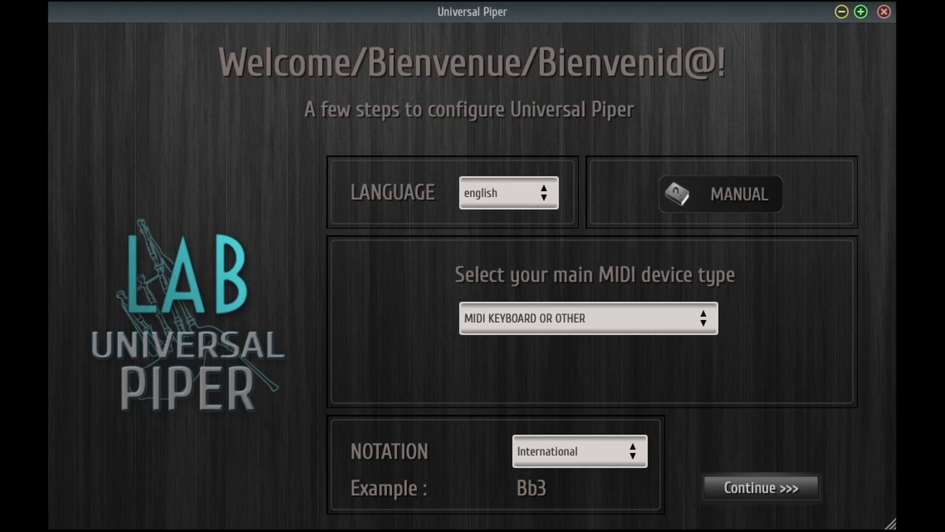
Continue past the welcome setup and enable the MIDIIN2 (Axiom A.I.R. Mini32) MIDI input in the hardware settings
click(743, 490)
click(744, 489)
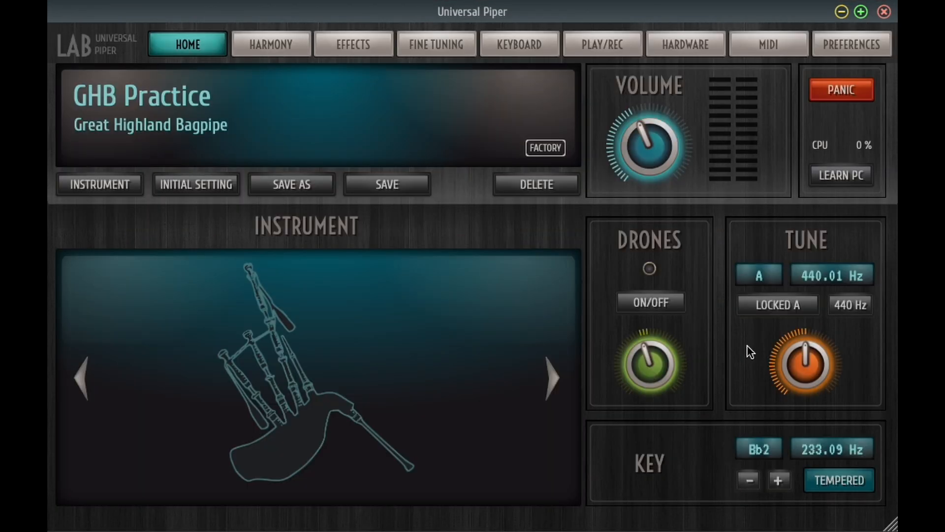
click(774, 46)
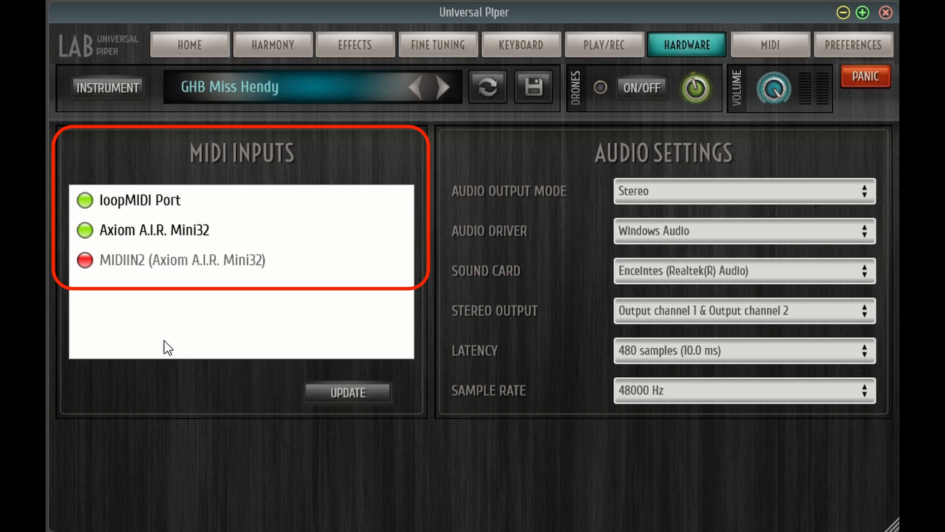
click(85, 263)
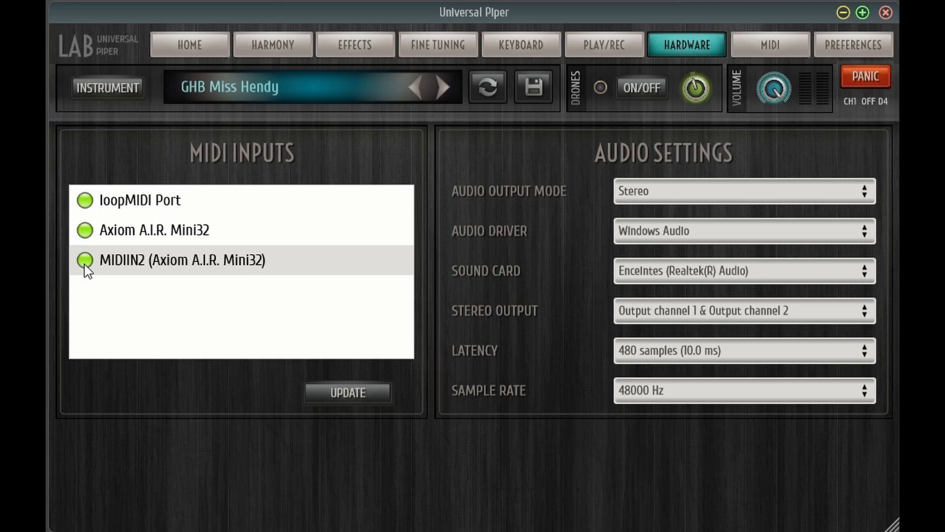
Set the audio driver to DirectSound with a latency of 128 samples (2.9 ms), and test the sound by briefly running the drones
click(661, 237)
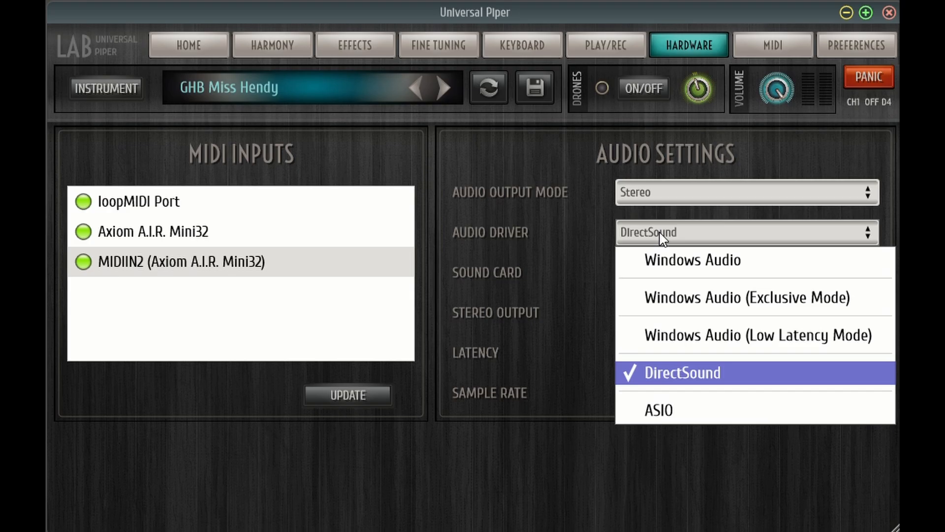
click(662, 236)
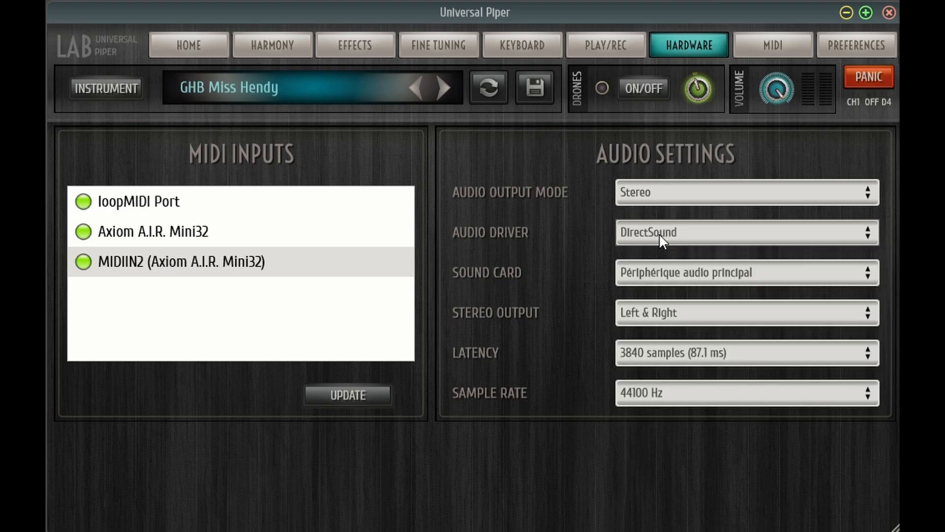
click(664, 362)
drag(678, 348, 675, 95)
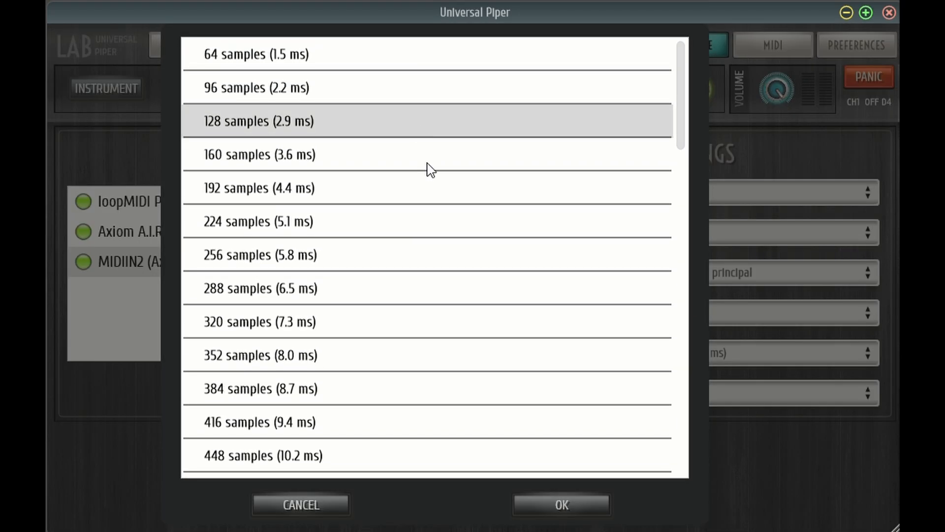
click(559, 506)
click(645, 78)
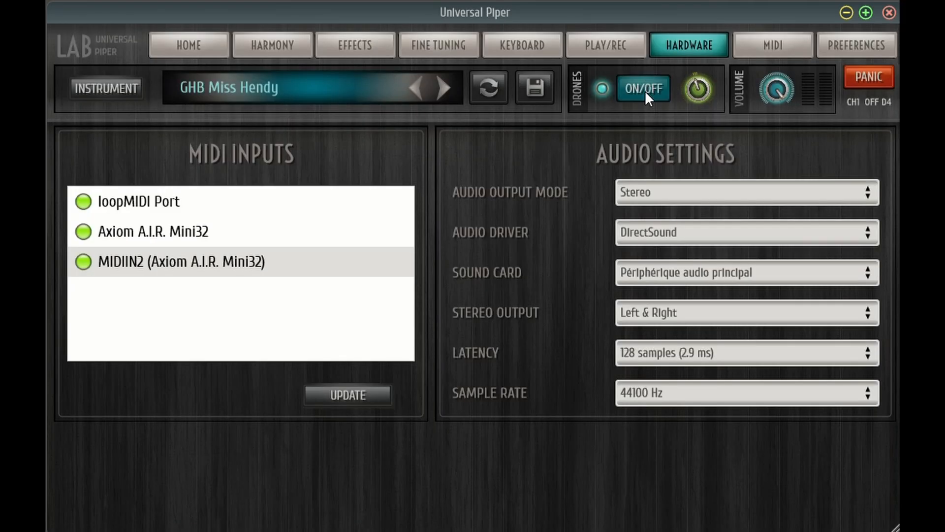
click(645, 90)
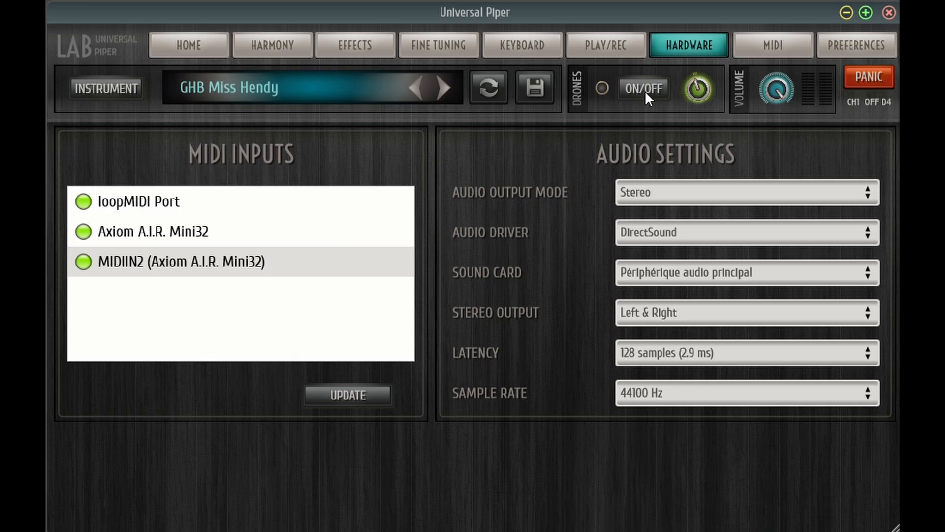
Switch the audio driver to Windows Audio and test the sound by turning the drones on and off
click(659, 235)
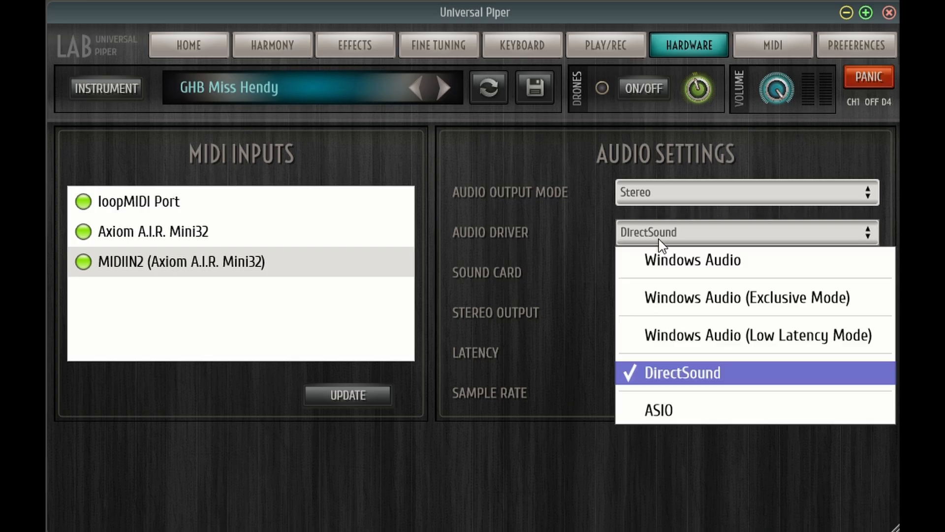
click(662, 261)
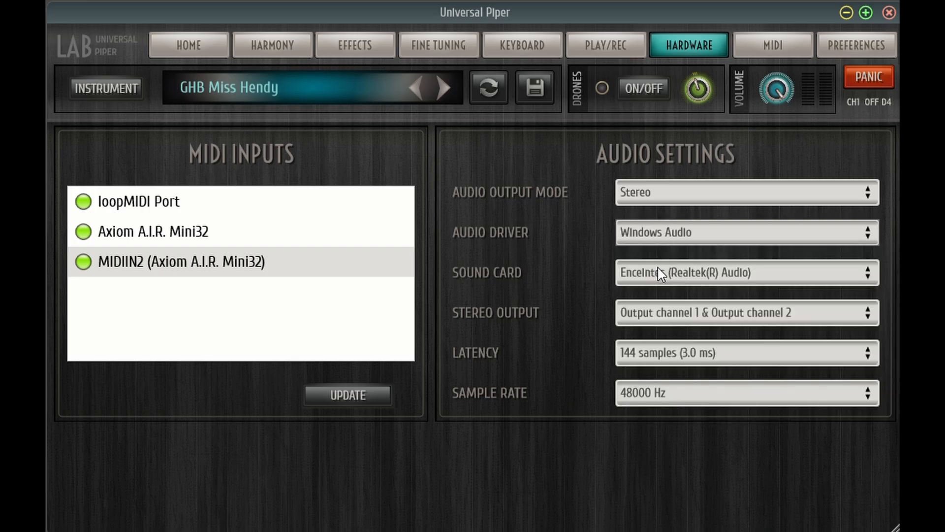
click(643, 87)
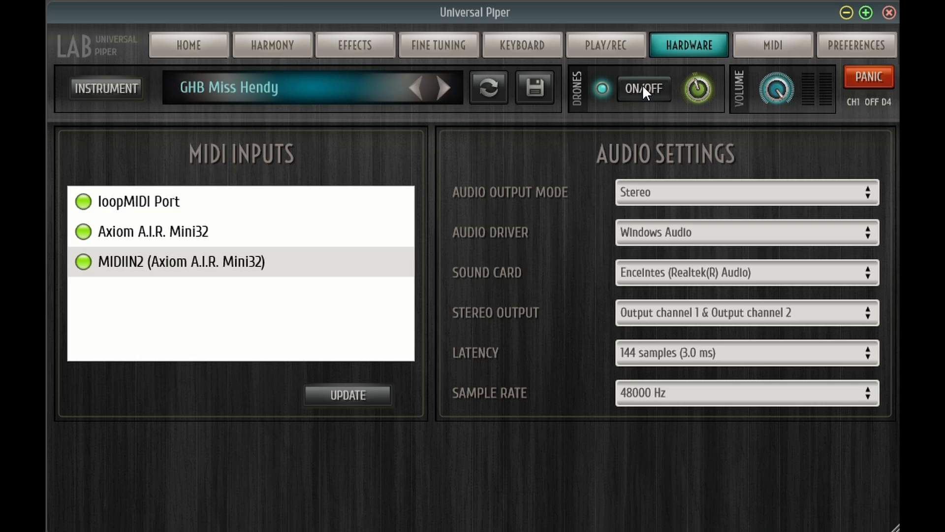
click(642, 84)
Set the audio driver to ASIO and open the sound card choices
click(668, 234)
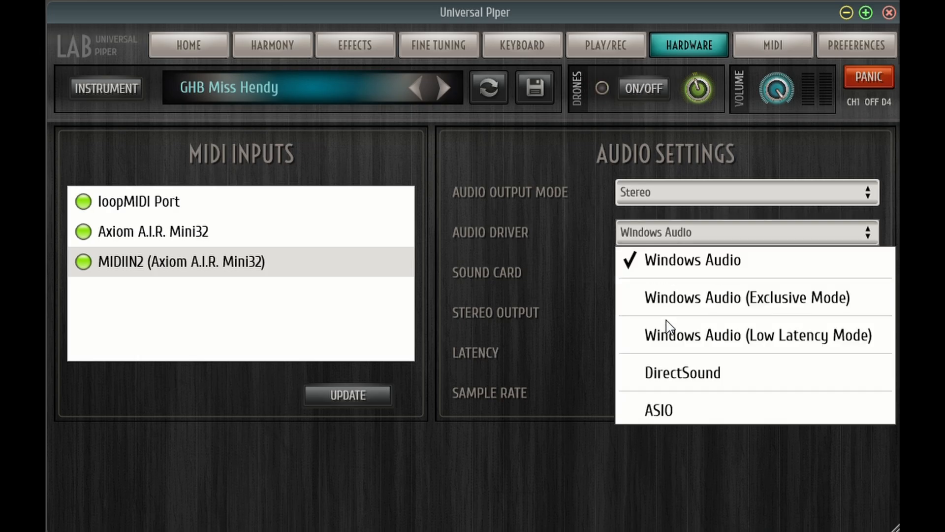
click(661, 410)
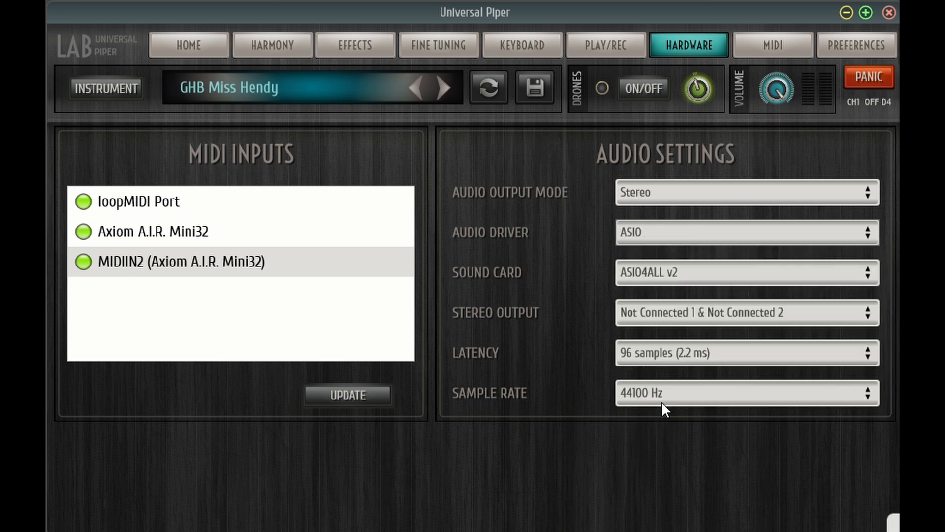
click(677, 280)
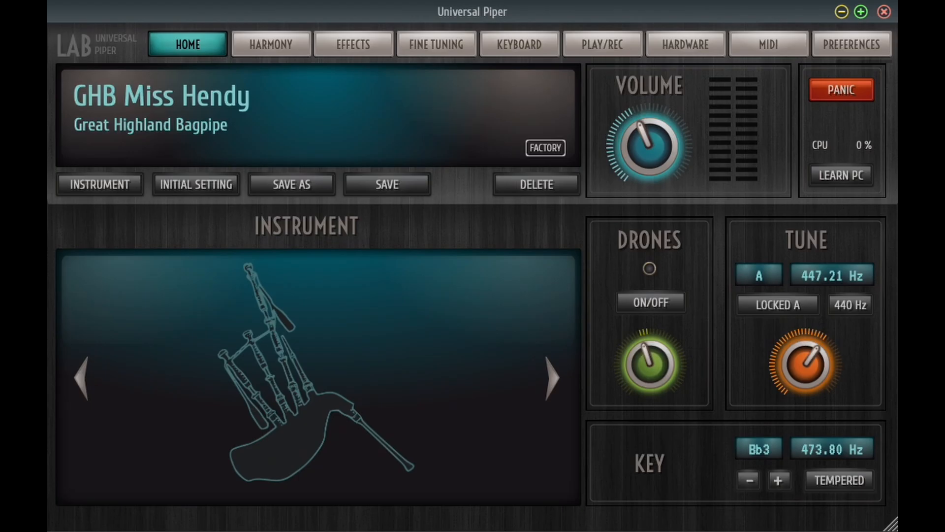
Lower the GHB Miss Hendy key to Gb3 and turn on equal temperament
click(750, 481)
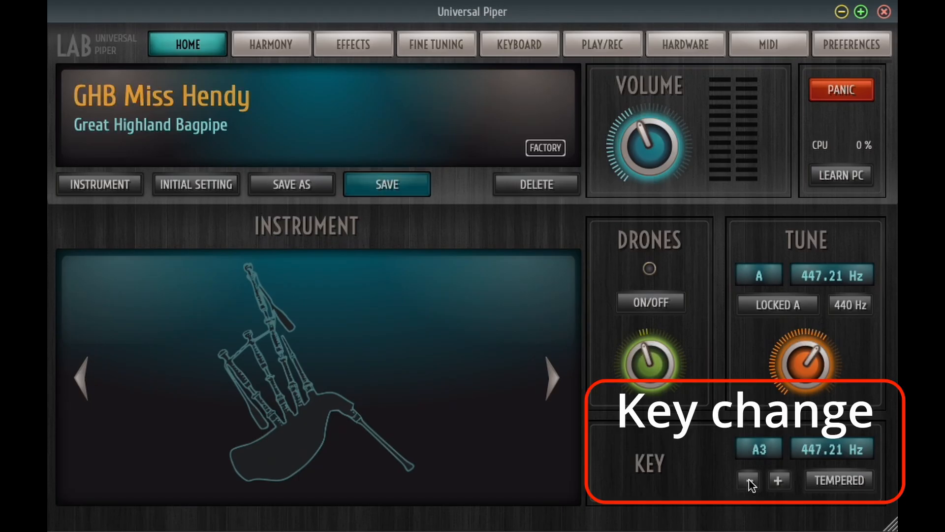
click(749, 481)
click(750, 481)
click(749, 481)
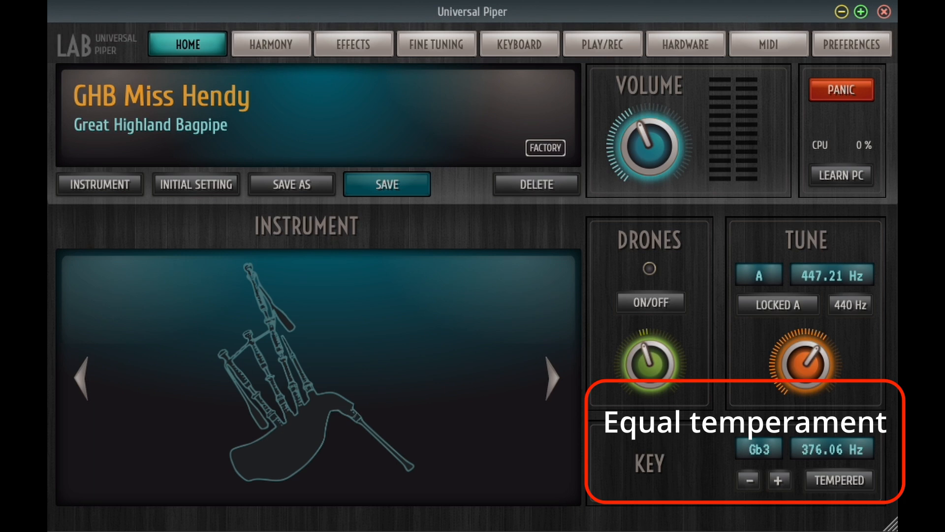
click(831, 483)
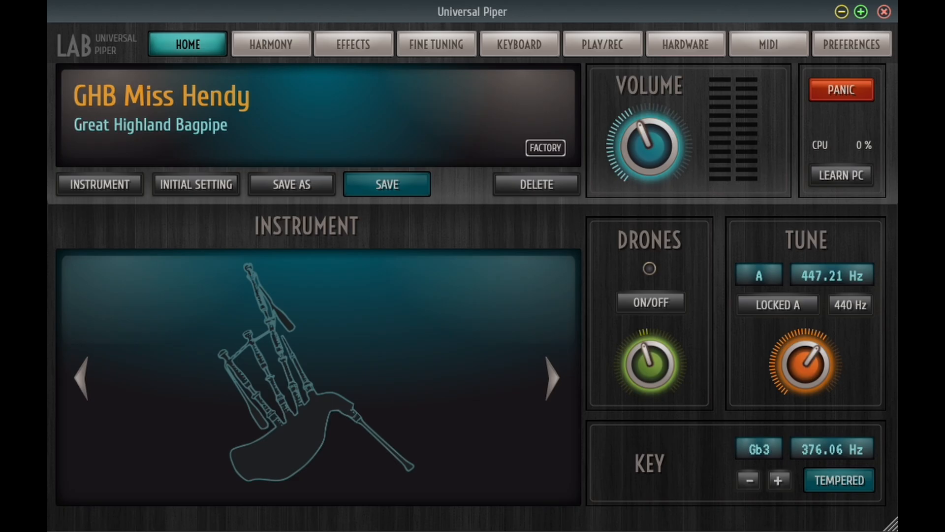
Set the A tuning to 440 Hz, unlock it, retune it to 433.40 Hz and lock it
click(844, 309)
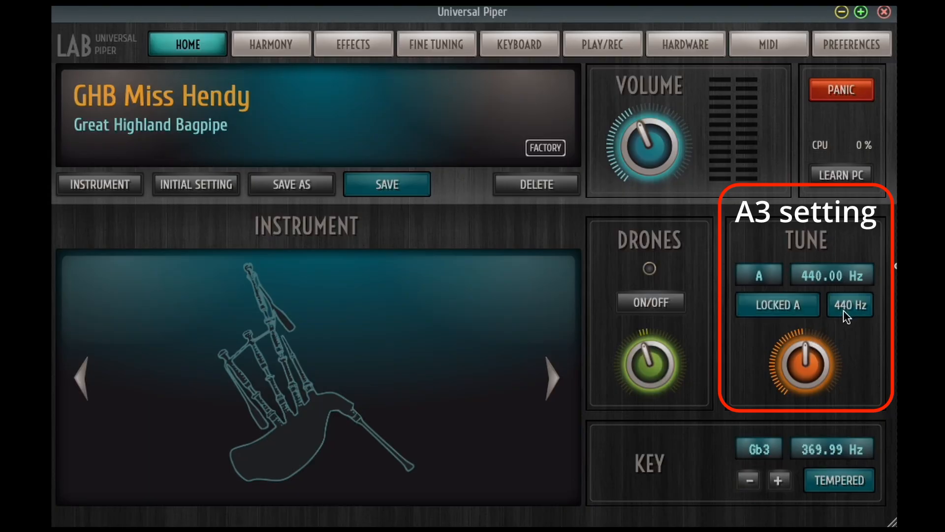
click(758, 312)
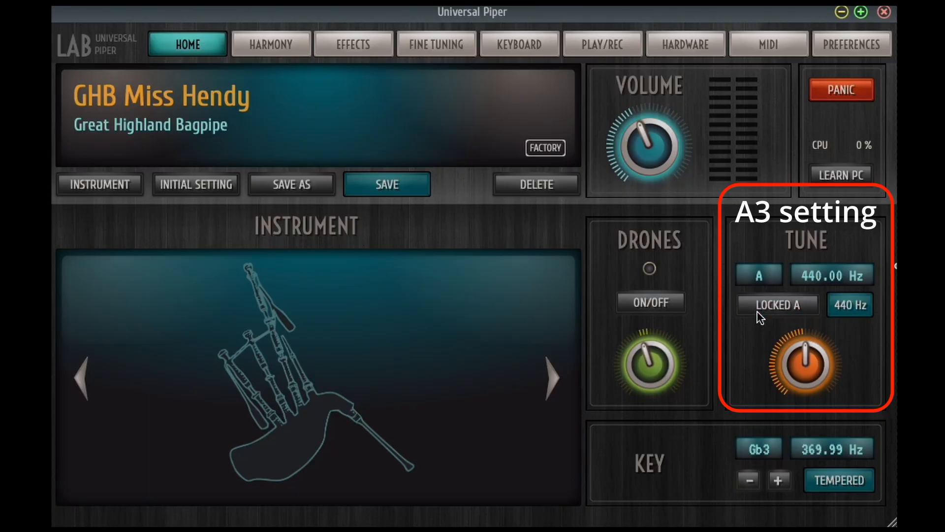
drag(803, 356, 802, 376)
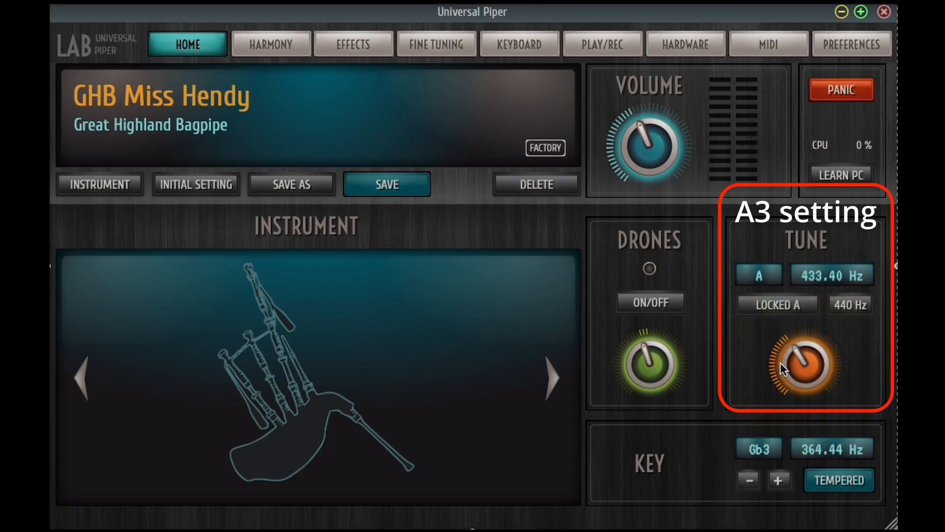
click(766, 302)
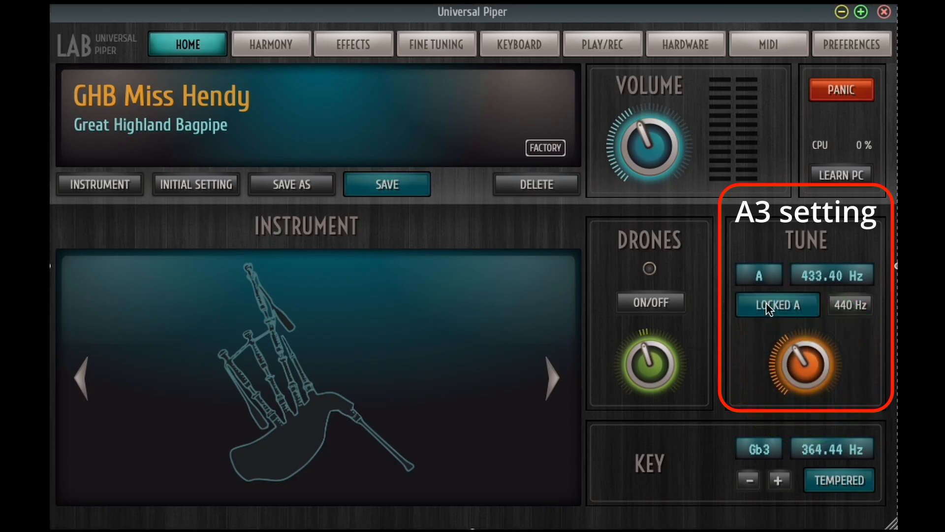
Browse forward through the next three instruments
click(549, 380)
click(549, 378)
click(549, 379)
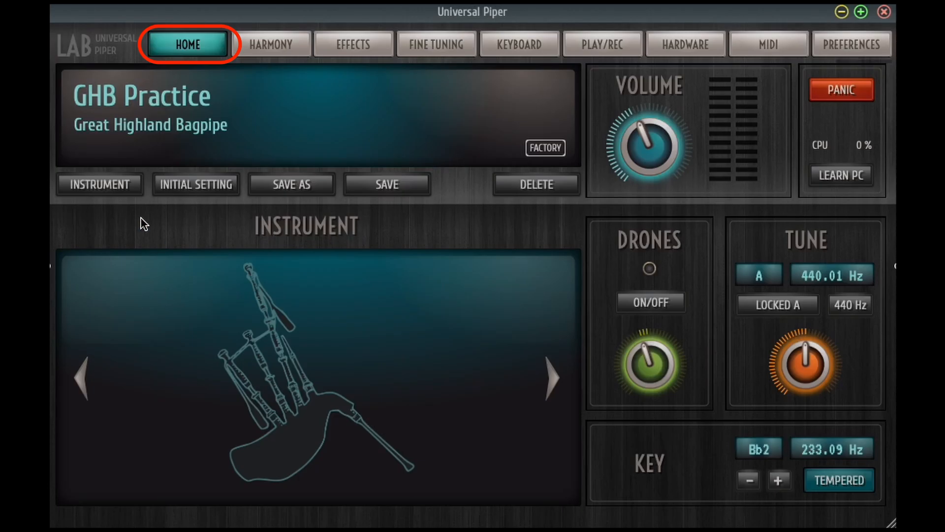
Load Uilleann Pipes D from the Ireland folder and step forward through the instruments to Gaita Mirandesa
click(120, 186)
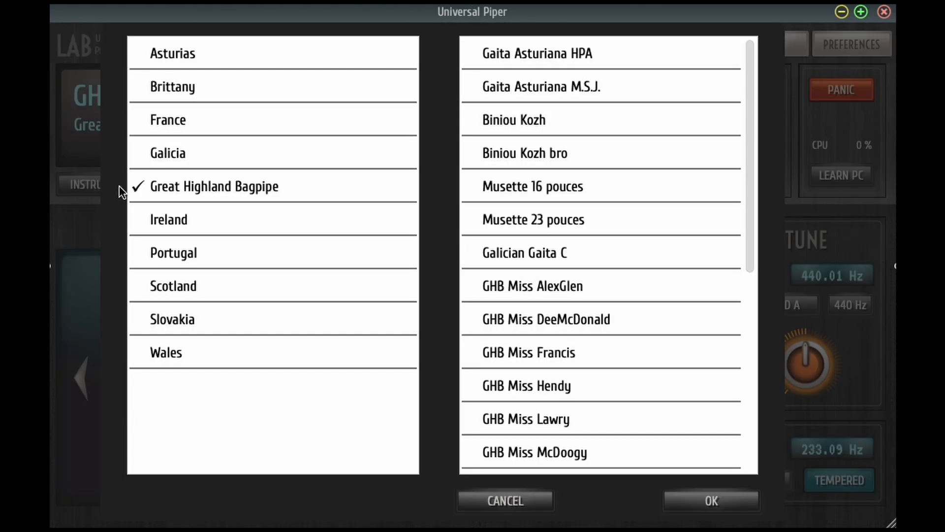
click(217, 218)
click(530, 120)
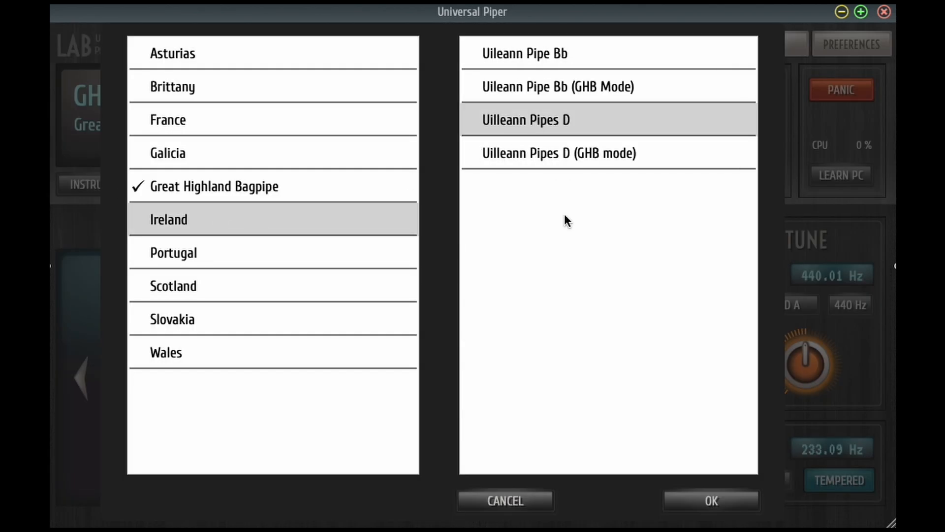
click(709, 501)
click(554, 379)
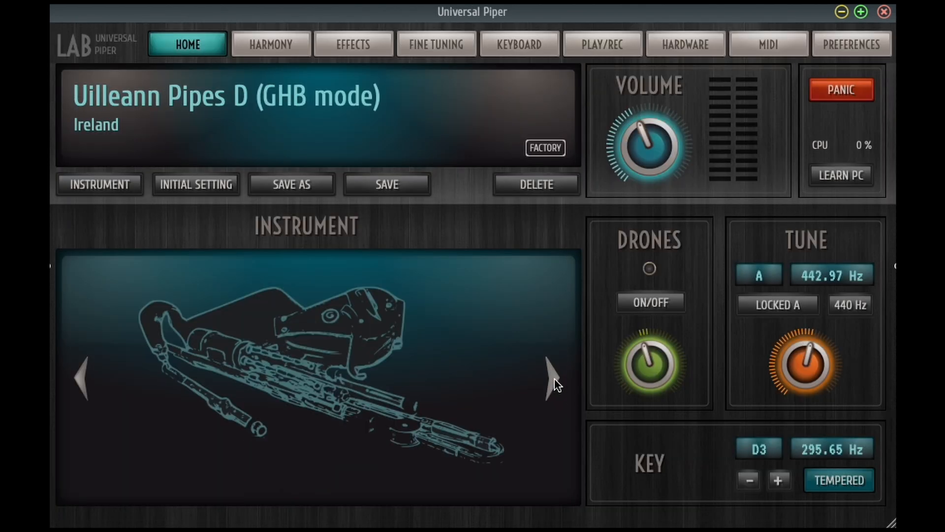
click(555, 379)
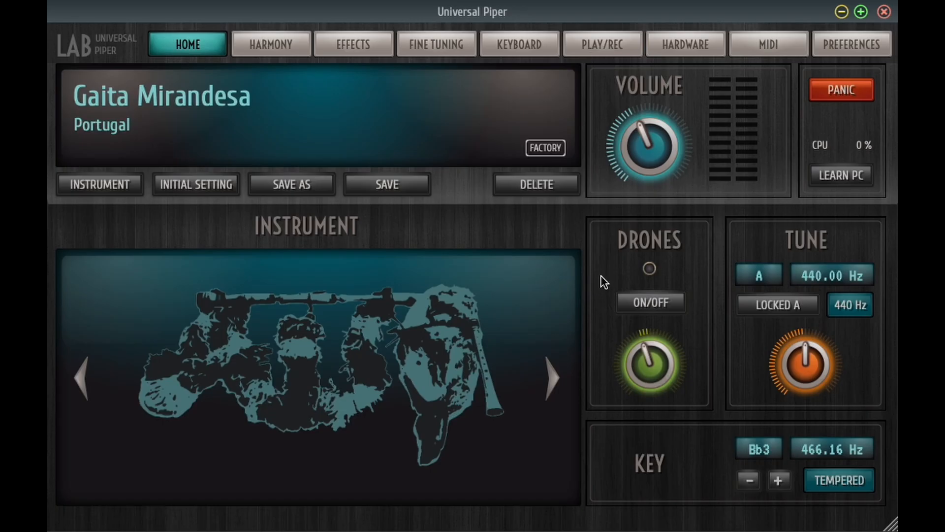
Lower the drones level of Gaita Mirandesa and save the instrument
drag(656, 356, 636, 356)
click(395, 183)
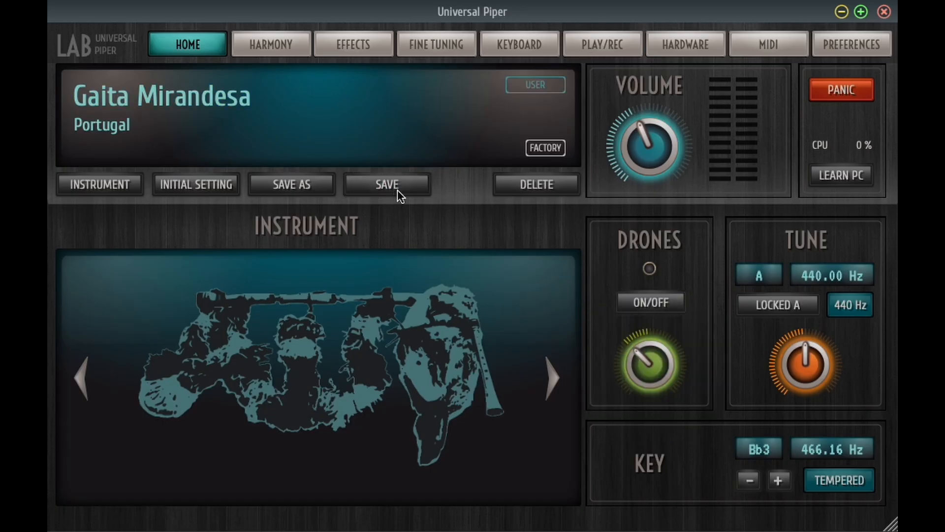
Lower the key to G3 and save the instrument as a copy named "Gaita Mirandesa in G" in the Portugal folder
click(753, 485)
click(754, 486)
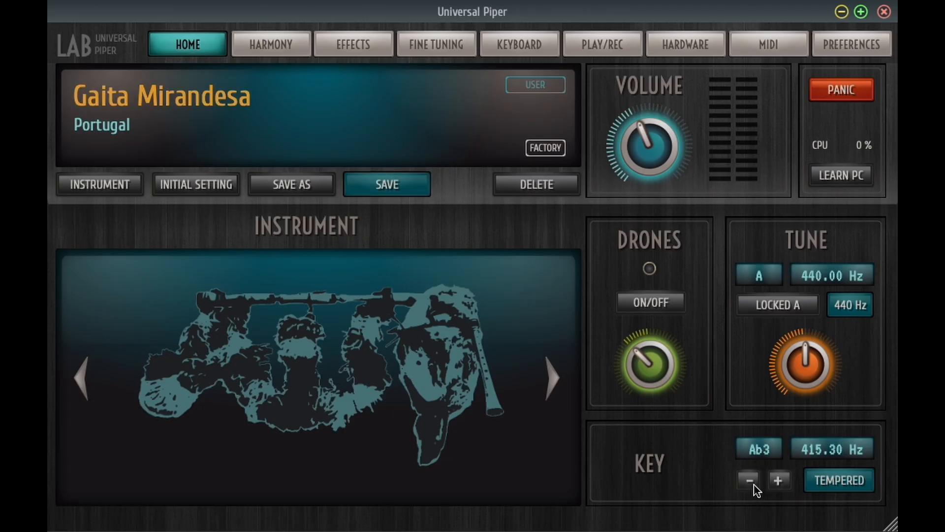
click(754, 486)
click(312, 193)
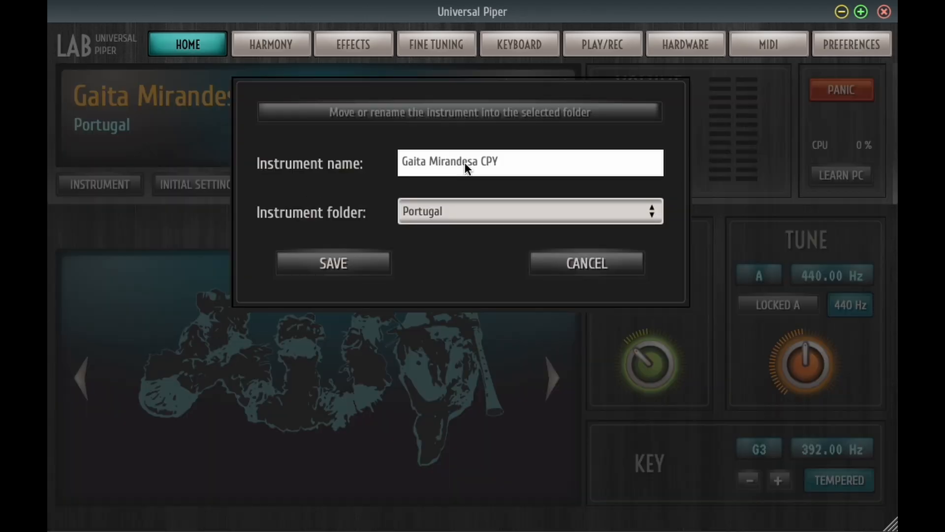
key(BackSpace)
key(BackSpace)
key(BackSpace)
text(in G)
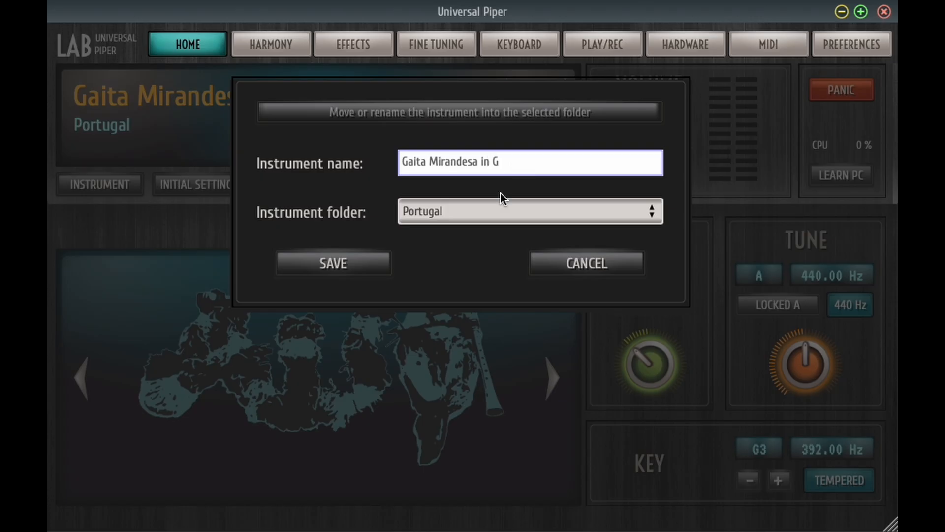
click(317, 260)
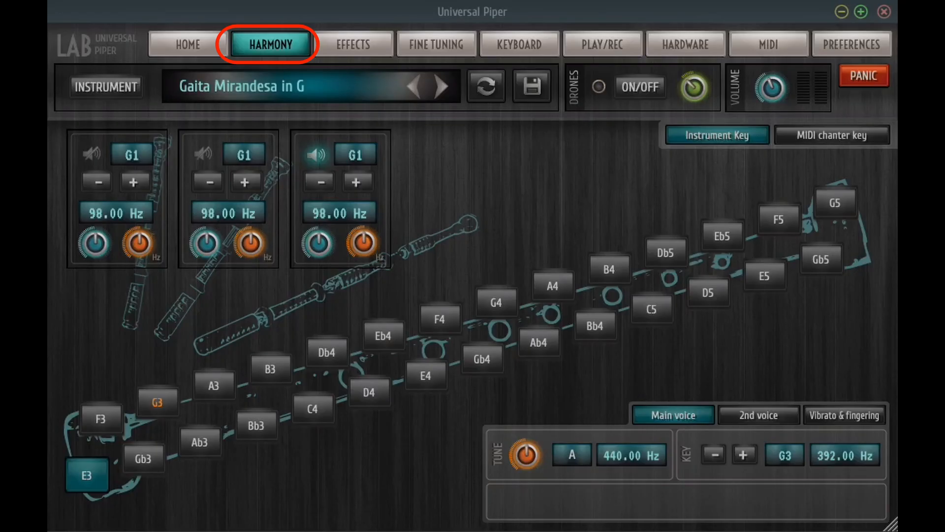
Lower the main voice key to F3 in the harmony settings and activate the second-voice harmony
click(718, 459)
click(718, 459)
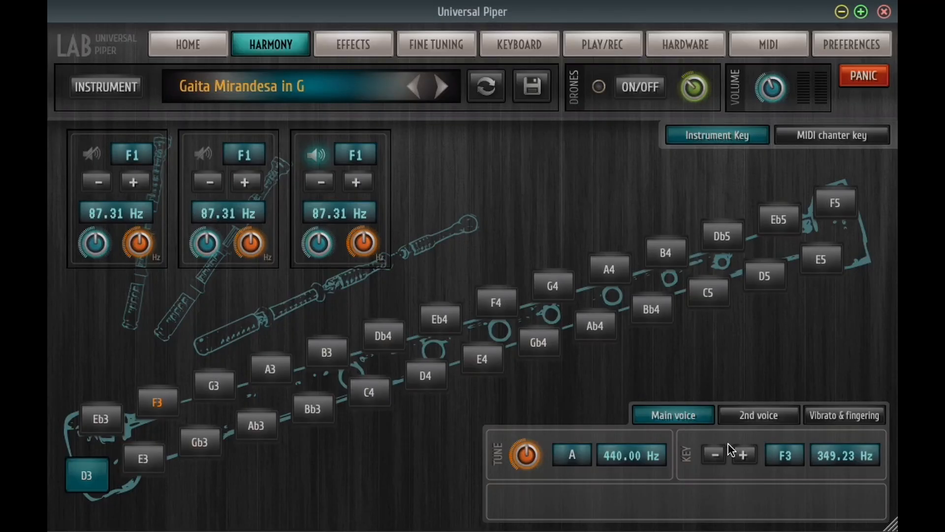
click(749, 418)
click(716, 454)
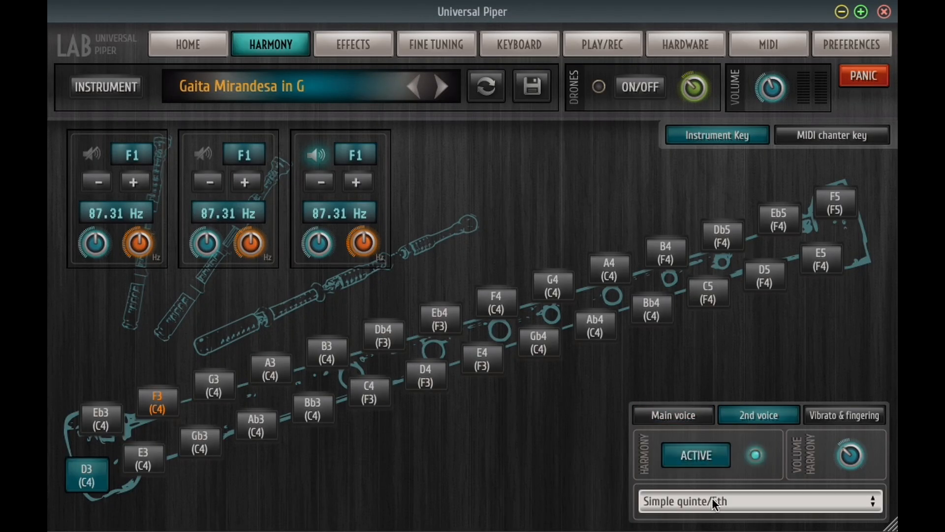
Set the second-voice harmony to Sixte/6th Sup and change the harmony note of E4 to Eb4
click(712, 498)
click(536, 498)
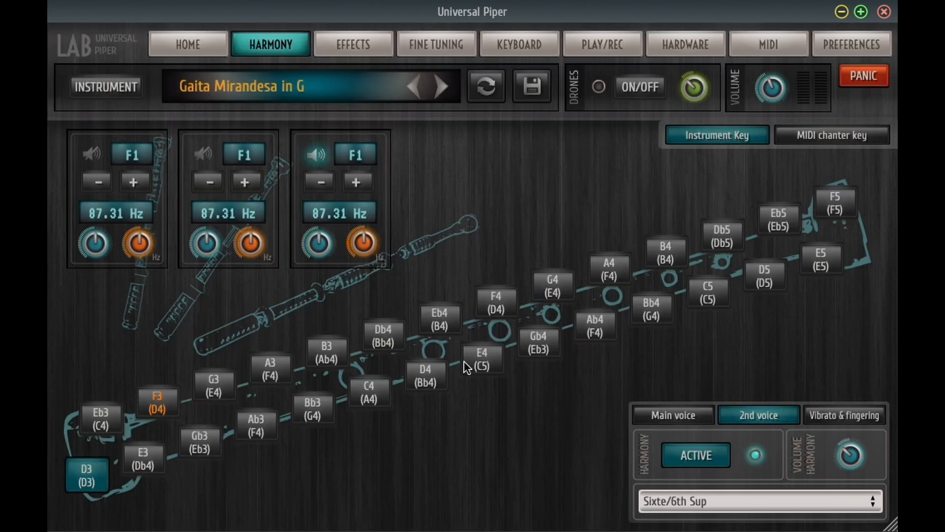
click(482, 359)
click(472, 390)
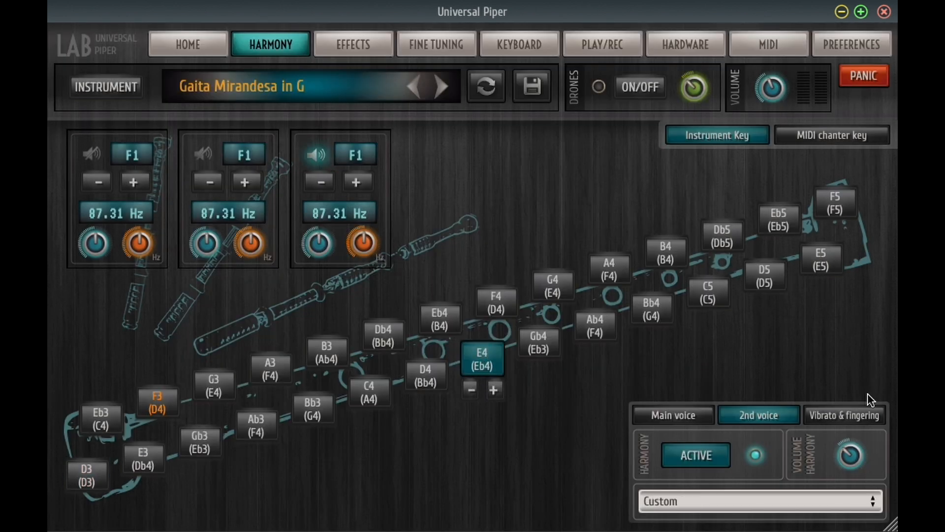
Adjust the vibrato emphasizer upward in the vibrato and fingering settings of the instrument
click(858, 415)
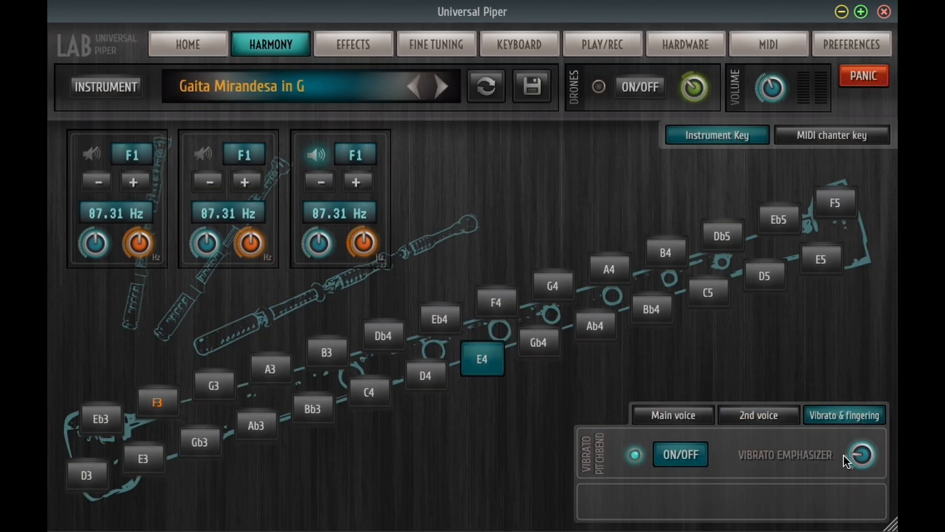
mouse_move(862, 454)
mouse_down()
mouse_move(873, 454)
mouse_move(874, 433)
mouse_up()
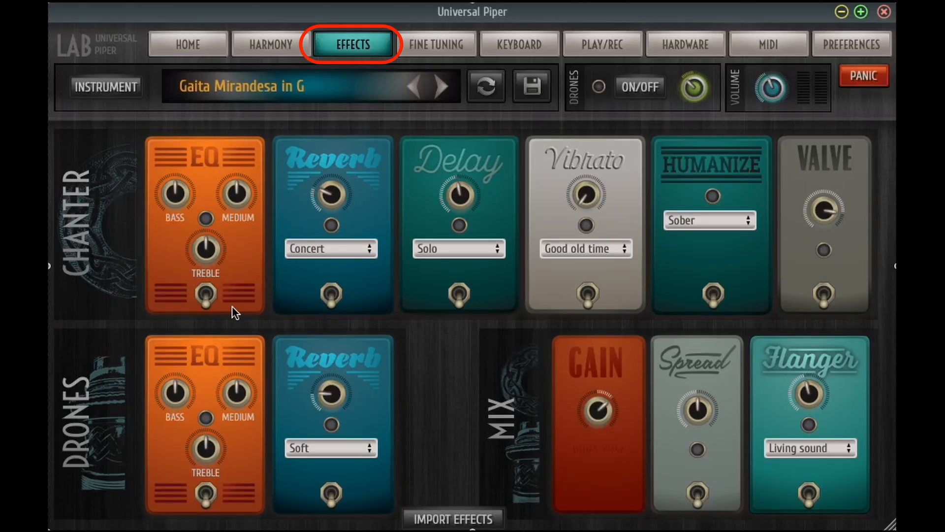
Enable the chanter's EQ effect and set the chanter reverb preset to Custom
click(209, 296)
click(367, 253)
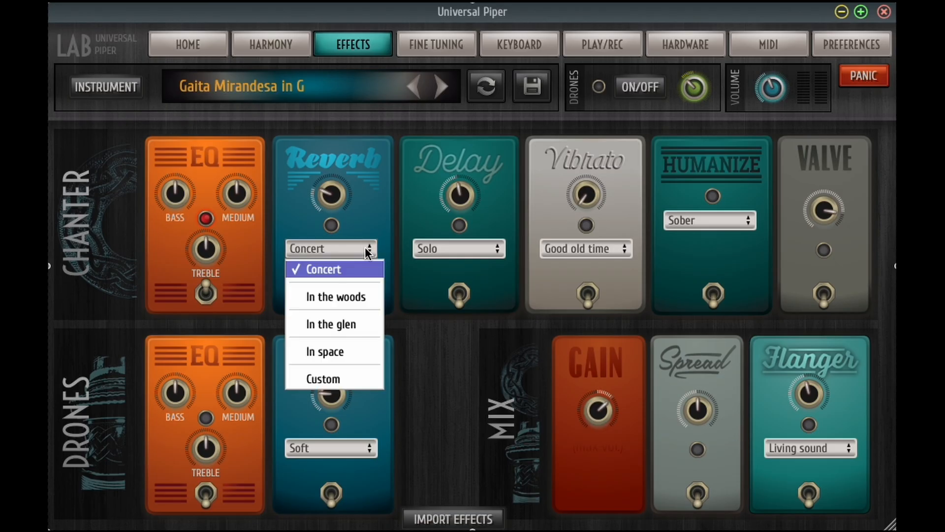
click(353, 374)
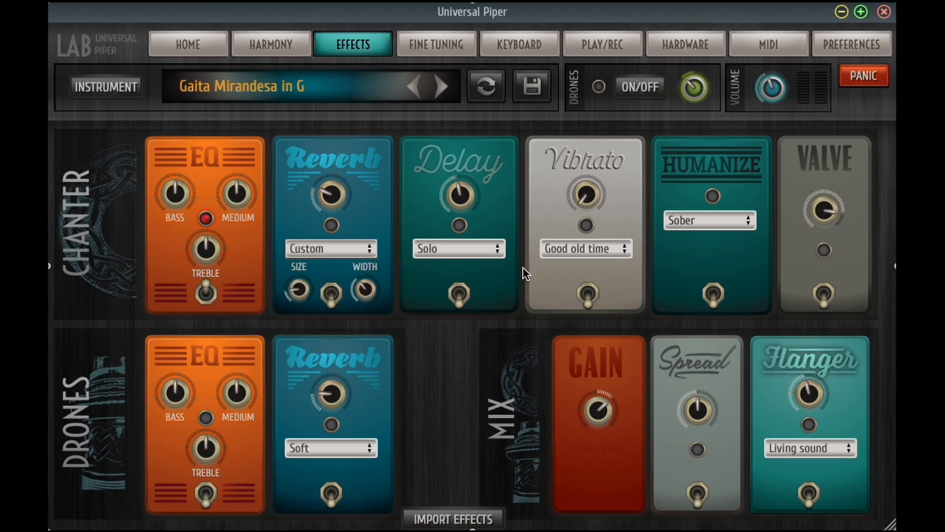
Set the mix flanger preset to Dervish piper and lower the mix gain
click(793, 444)
click(808, 400)
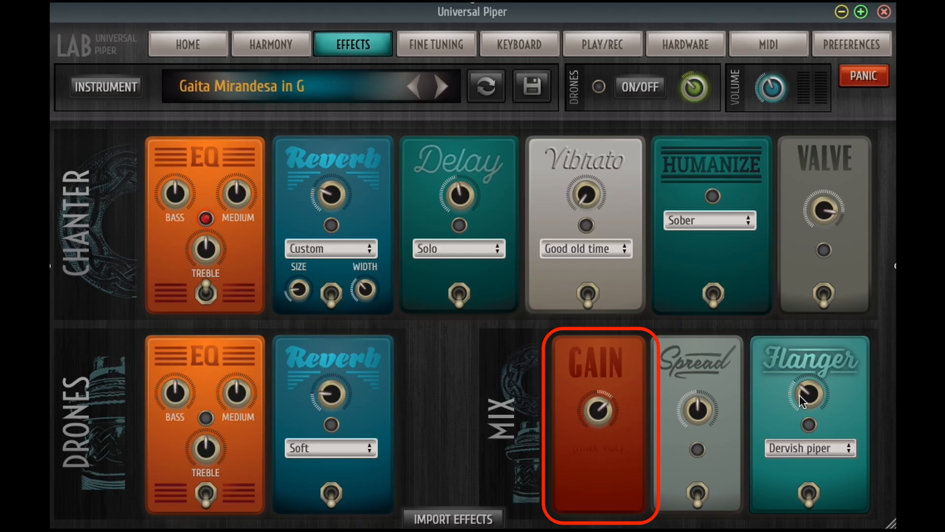
drag(607, 409, 572, 413)
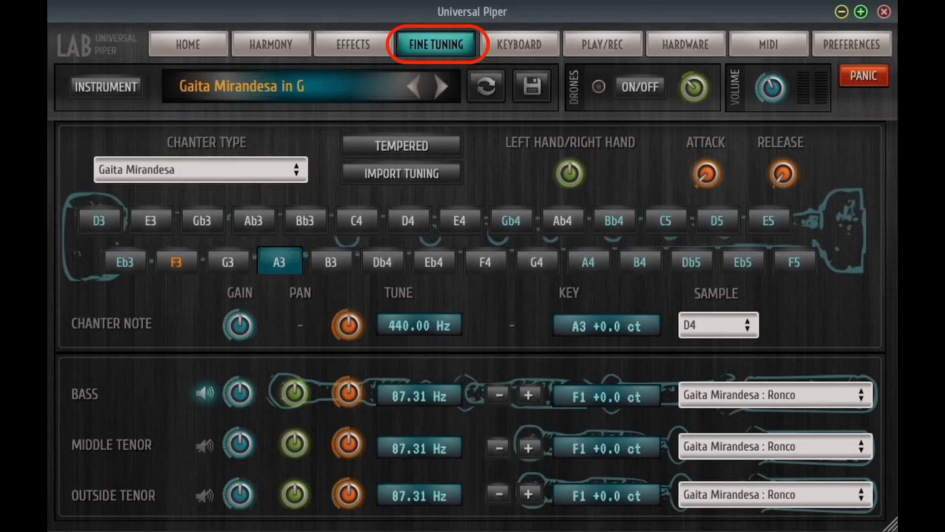
Lower the tuning of chanter note A3 to 436.19 Hz (-15.0 ct) and set its sample to C4
drag(348, 328, 329, 331)
click(734, 323)
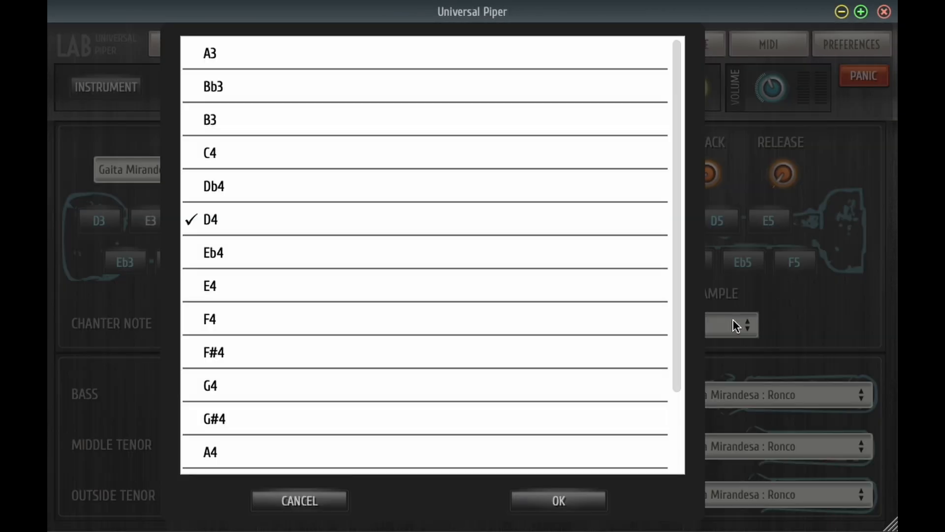
click(456, 160)
click(565, 502)
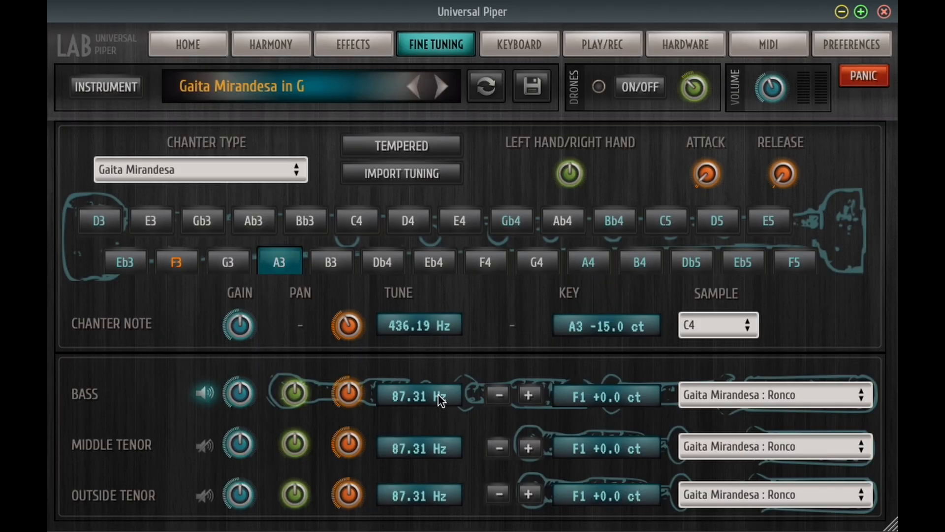
Assign the GHB Miss Lawry : Outside tenor sound to the bass drone and lower the drone's key by one step
click(731, 399)
scroll(379, 271, down, 10)
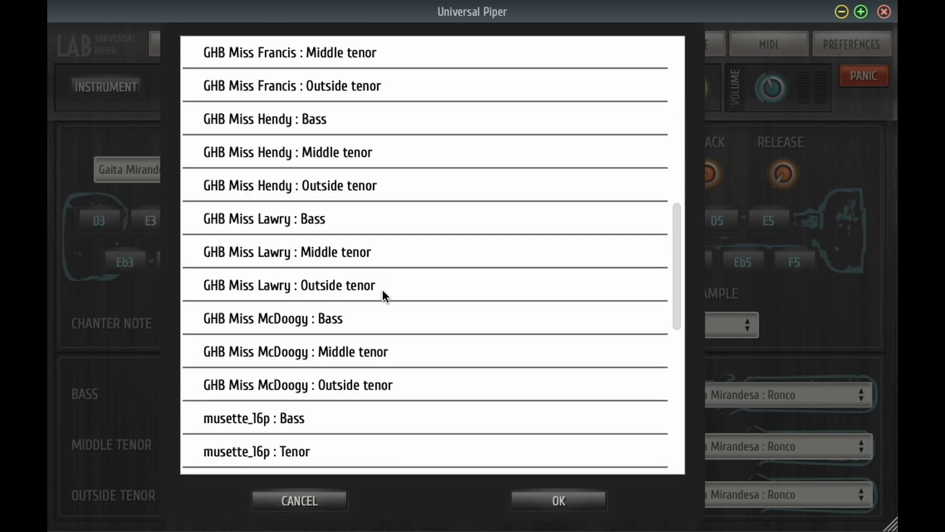
click(382, 288)
click(570, 500)
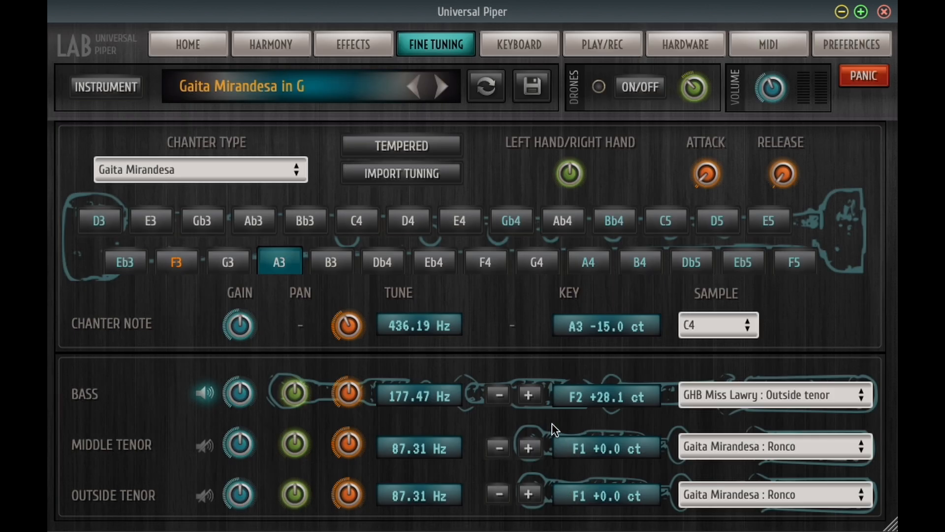
click(499, 397)
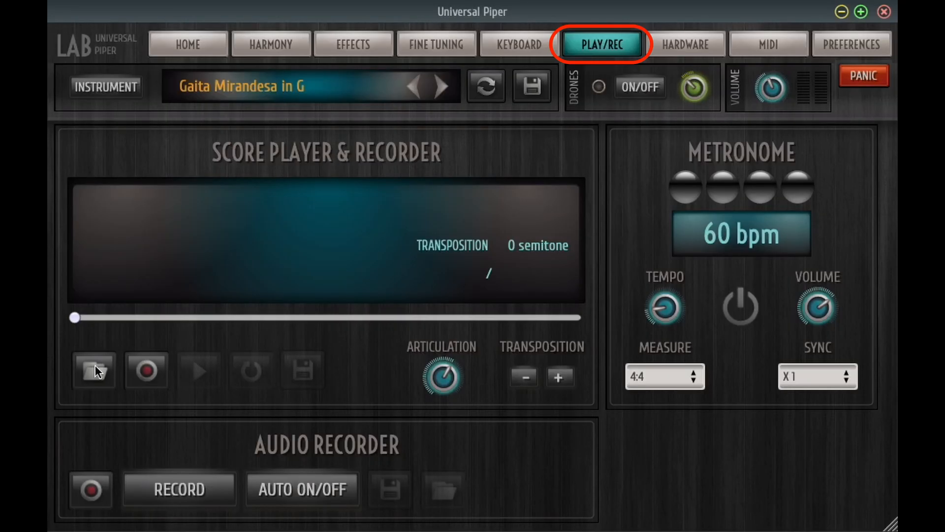
Load the file Banks_and_Braes_O_Bonnie_Doon.bww into the score player
click(94, 369)
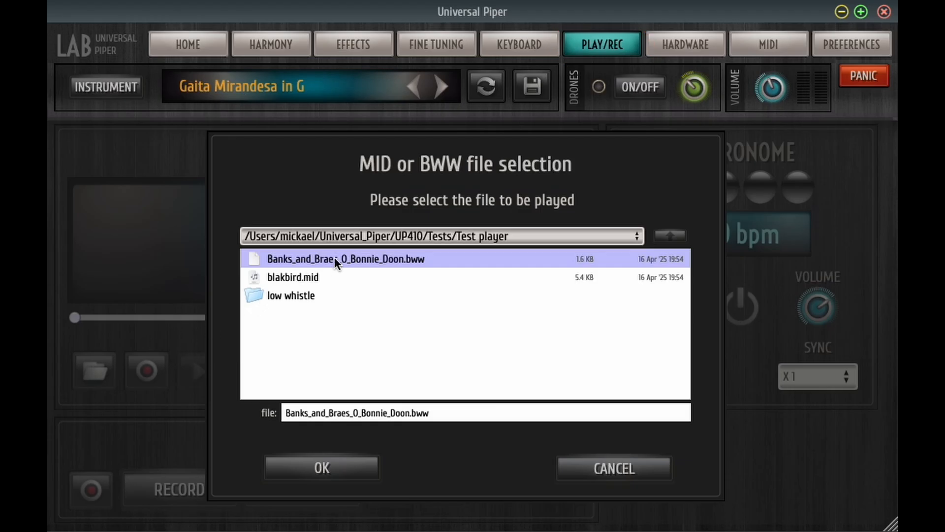
click(327, 472)
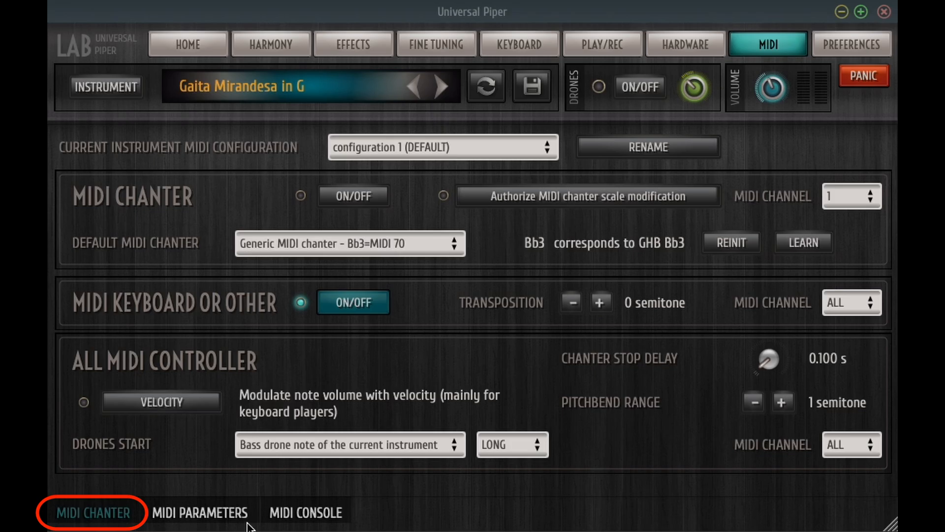
Examine the list of parameters that can be assigned to MIDI controls
click(223, 519)
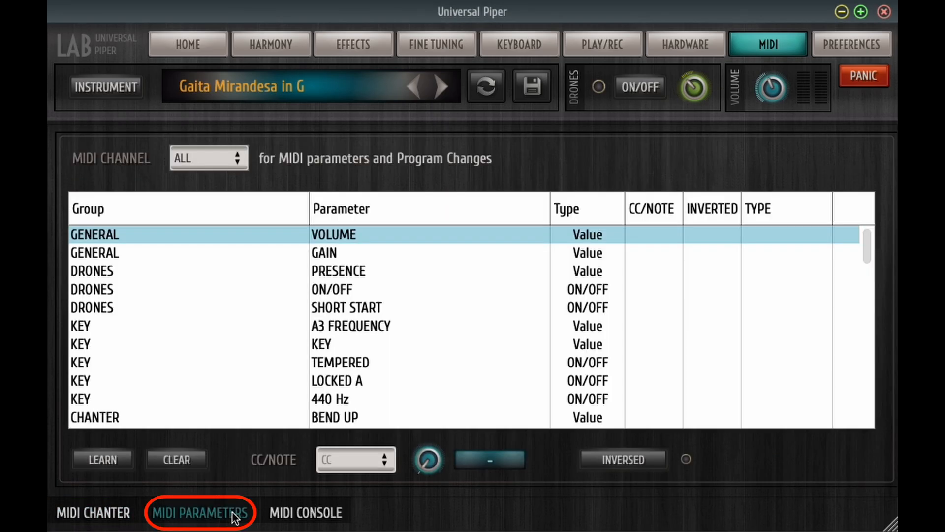
scroll(401, 364, down, 2)
scroll(401, 365, down, 12)
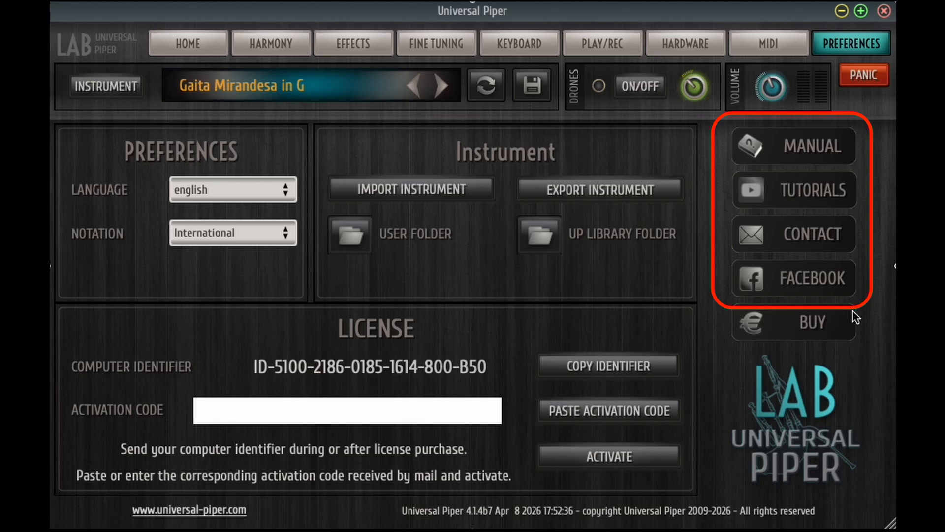
Open the user folder from the instrument preferences and move its Finder window fully into view
click(346, 240)
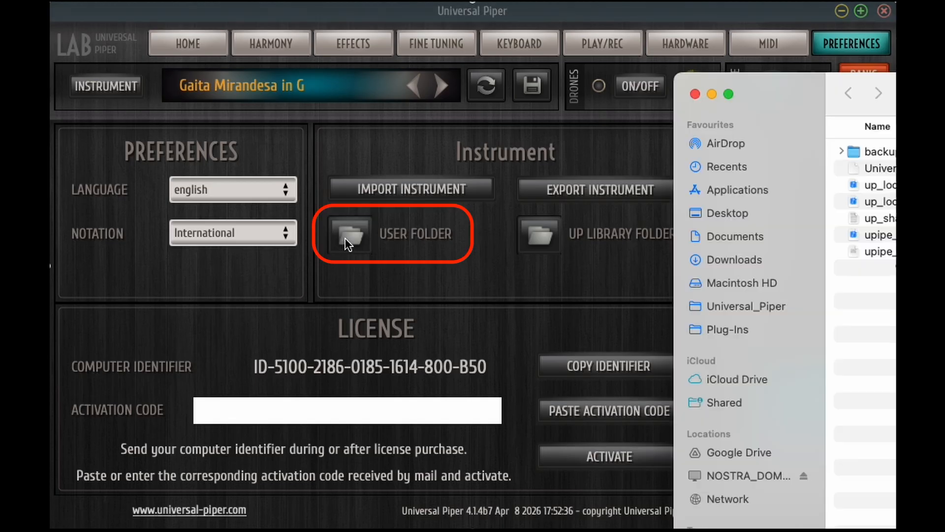
drag(772, 103, 605, 90)
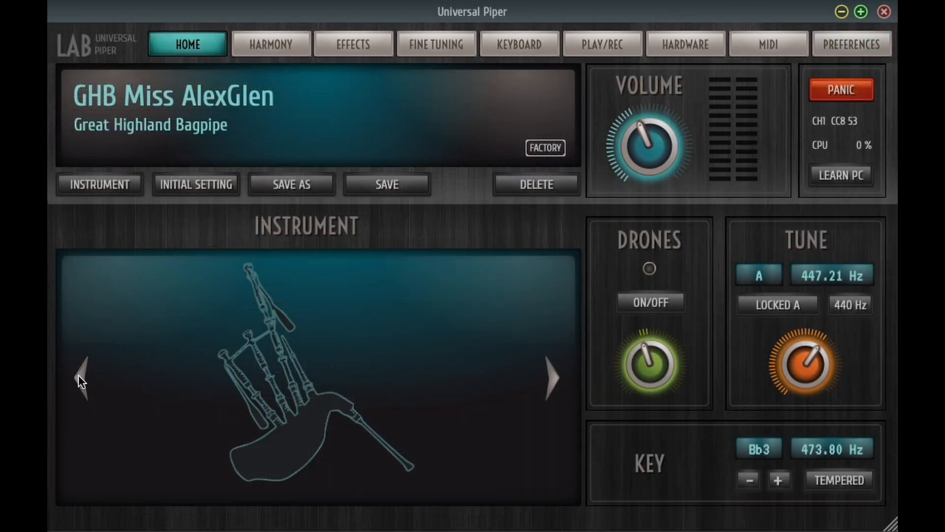
Browse backward through the factory instruments from GHB Miss AlexGlen to the Slovakian Medieval bagpipe
click(82, 378)
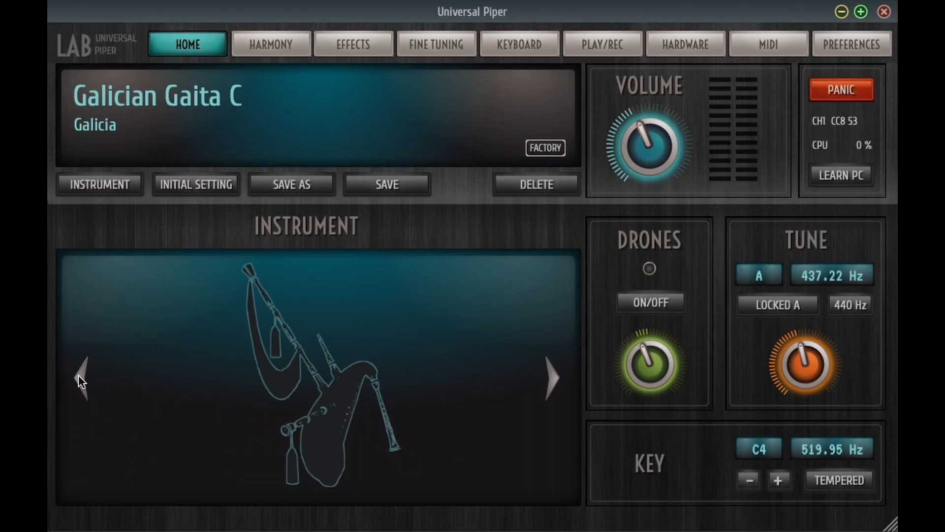
click(81, 378)
click(81, 378)
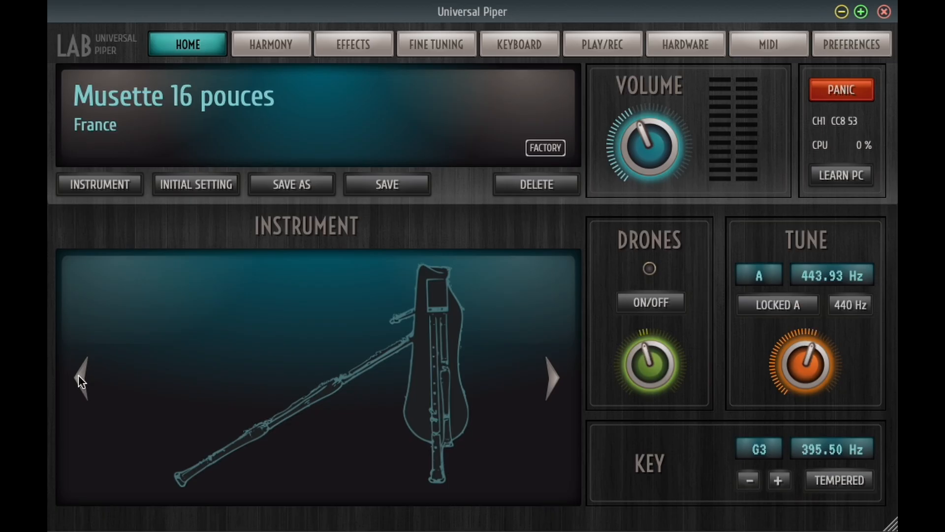
click(81, 378)
click(81, 378)
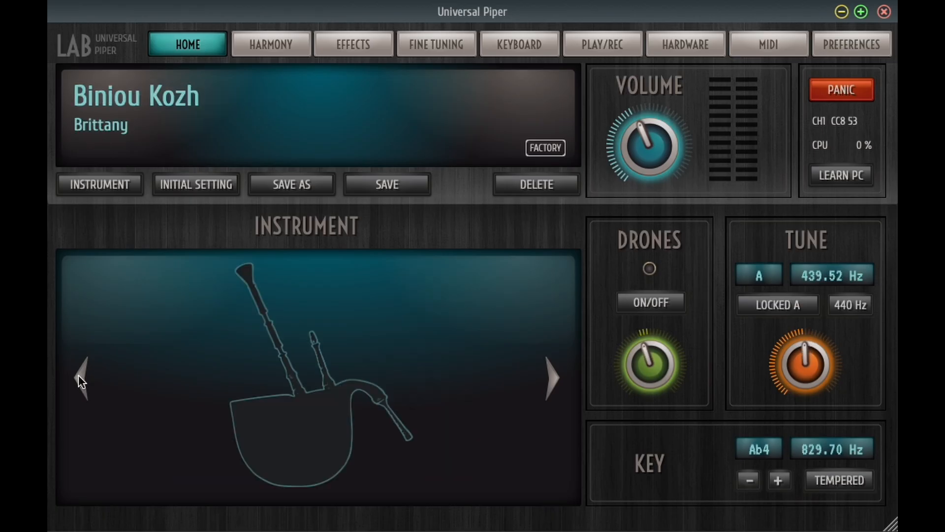
click(82, 378)
click(81, 378)
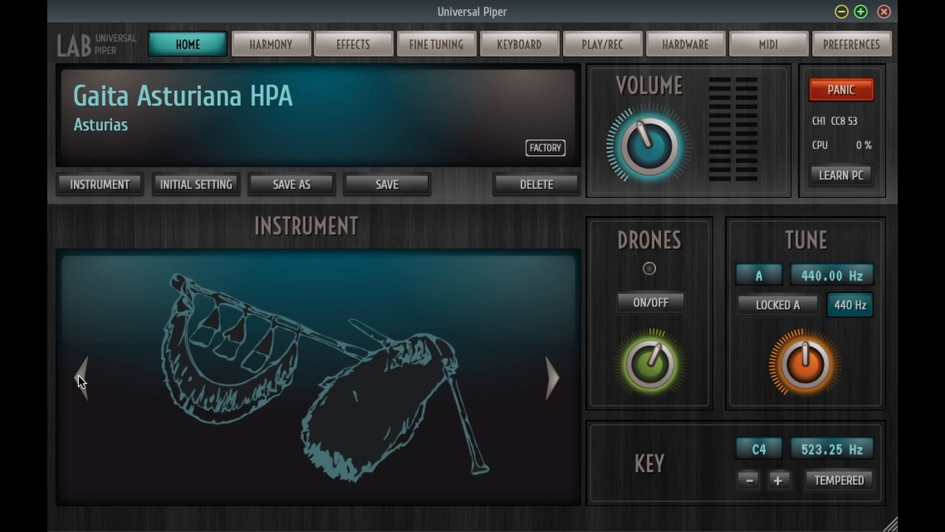
click(81, 378)
click(81, 379)
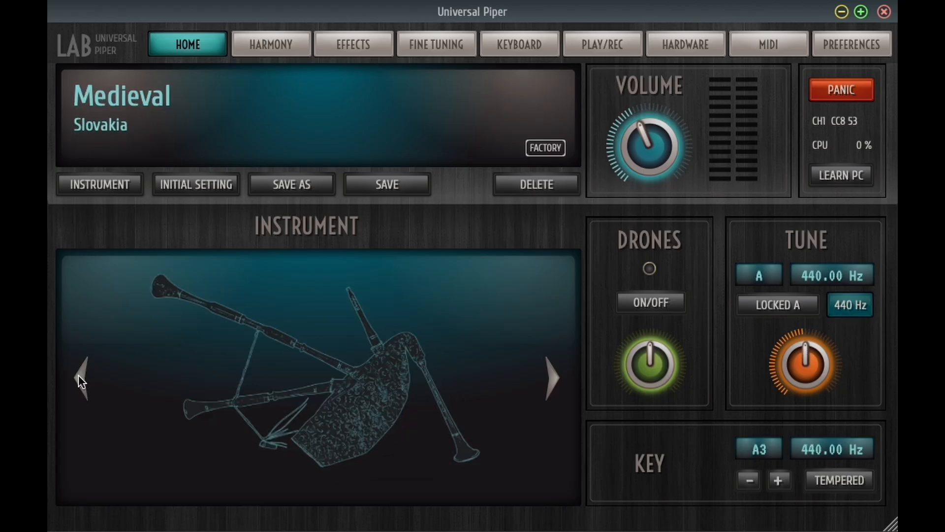